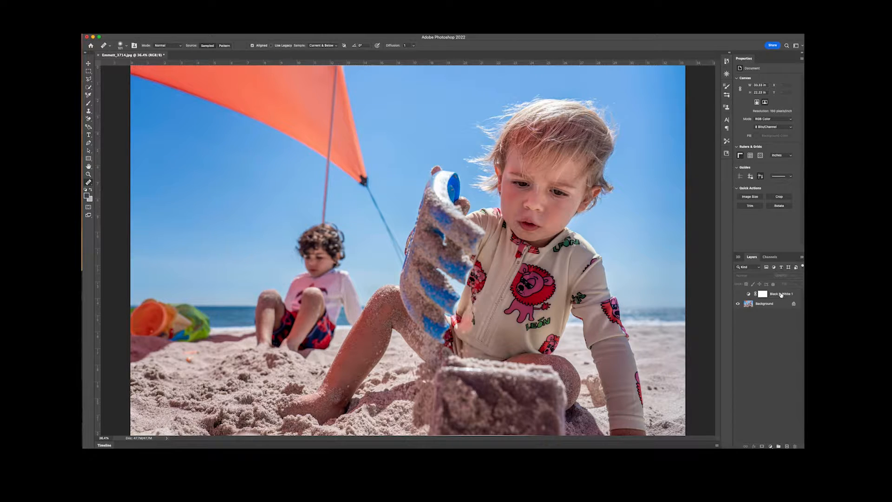
# Turn on the Black & White 1 adjustment over the beach photo and try its Blue Filter preset
pyautogui.click(738, 294)
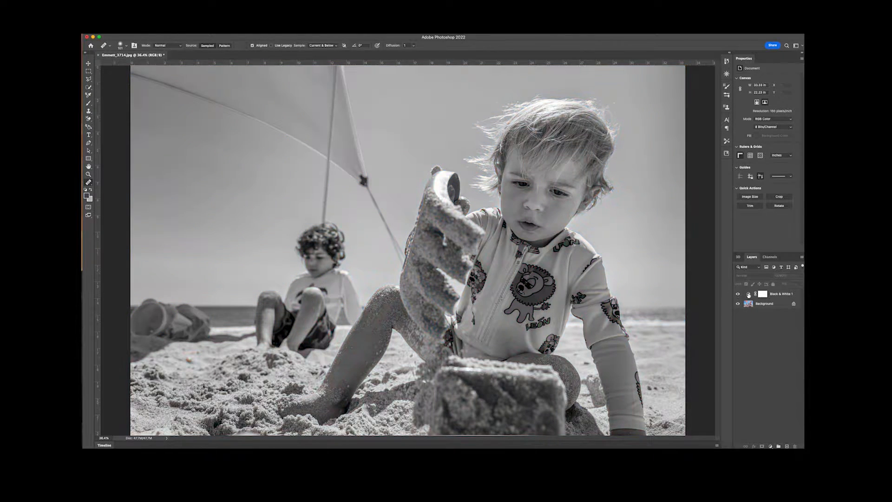
pyautogui.click(749, 293)
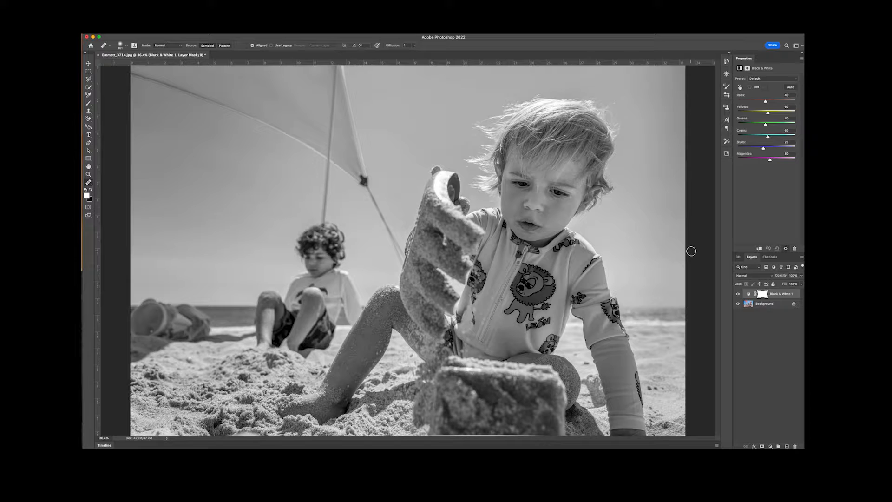
pyautogui.click(772, 79)
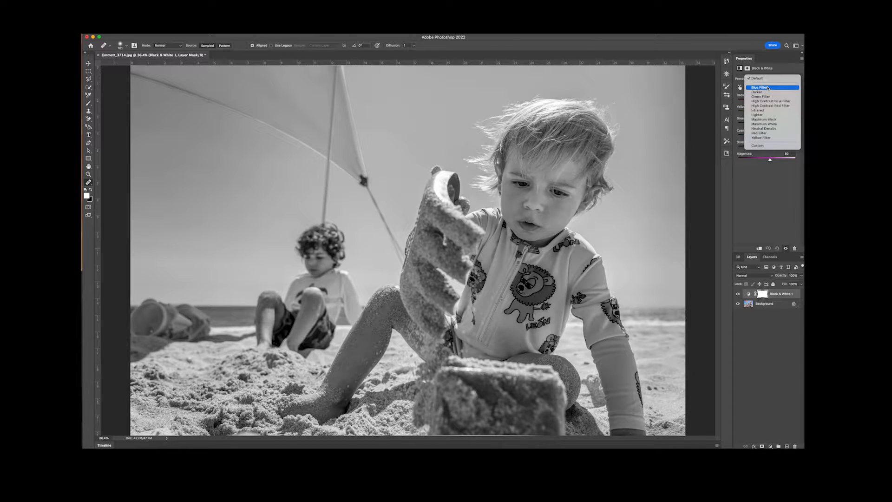
pyautogui.click(768, 88)
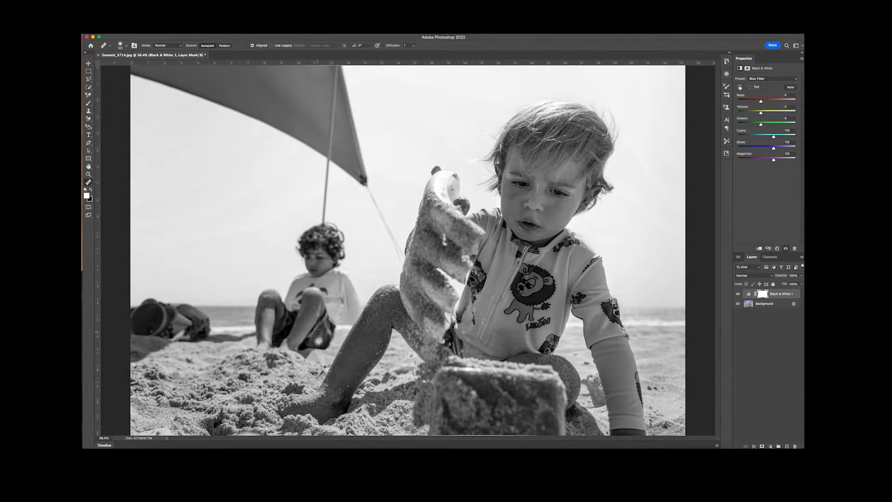
# Try the Green Filter and Red Filter presets on the beach photo's Black & White 1 adjustment
pyautogui.click(790, 79)
pyautogui.click(785, 88)
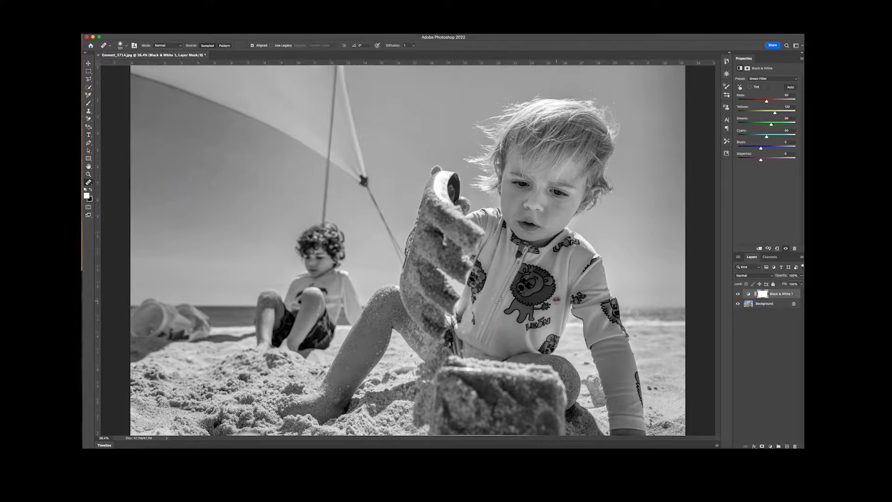
pyautogui.click(780, 79)
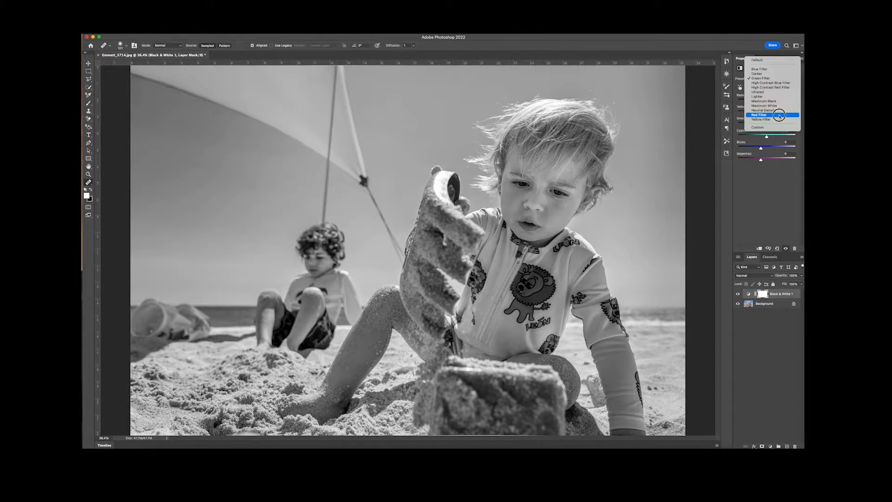
pyautogui.click(780, 117)
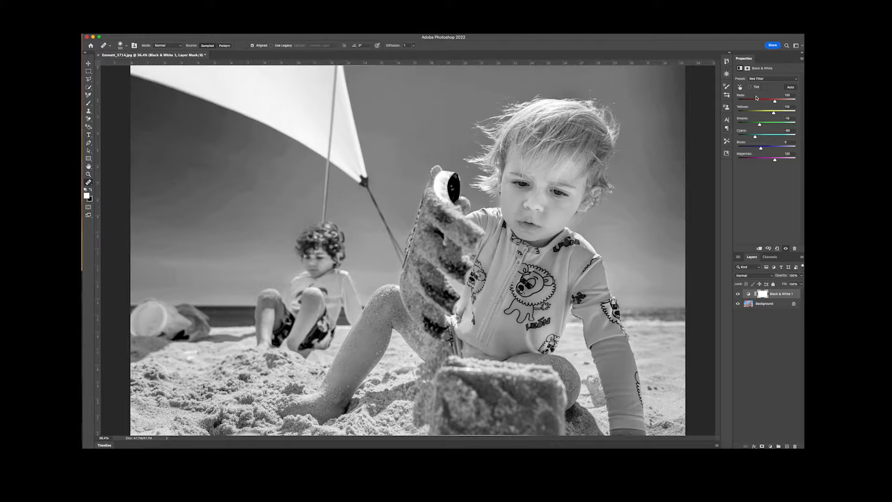
# Apply the Yellow Filter preset to the beach photo's black-and-white conversion and adjust Cyans to about -16 and Blues to about -11
pyautogui.click(769, 79)
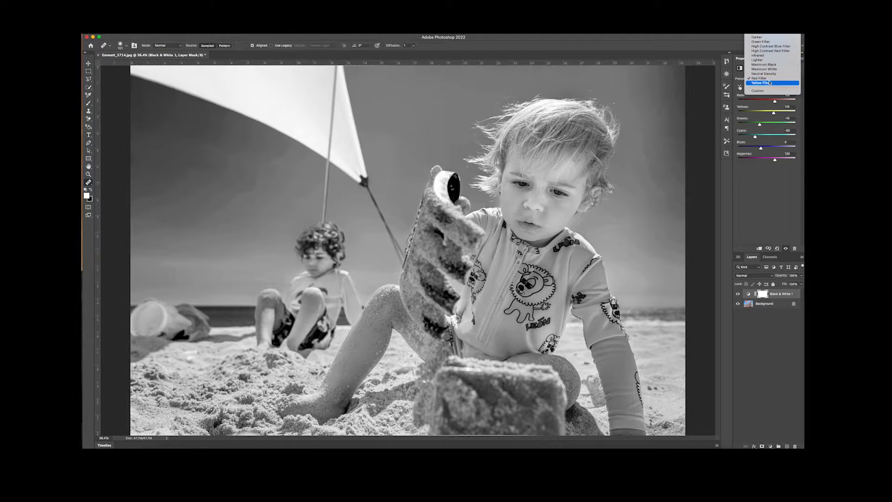
pyautogui.click(770, 83)
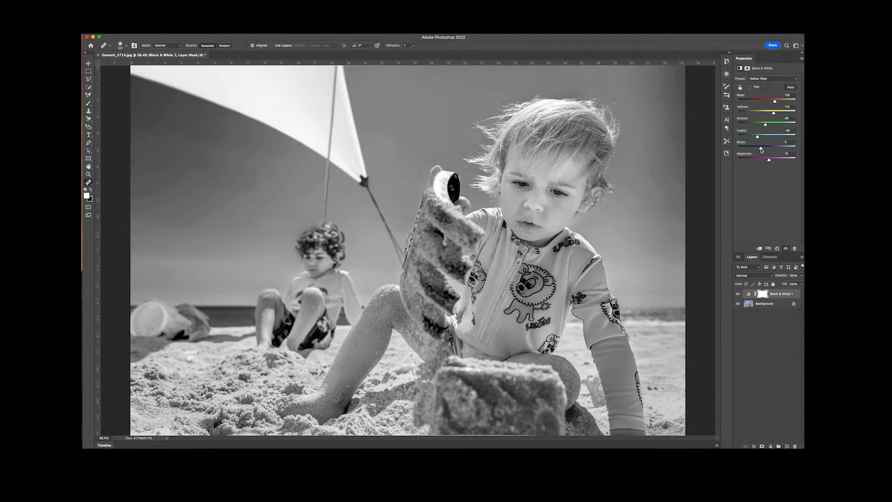
pyautogui.moveTo(761, 149)
pyautogui.mouseDown()
pyautogui.moveTo(748, 148)
pyautogui.moveTo(746, 136)
pyautogui.moveTo(757, 135)
pyautogui.mouseUp()
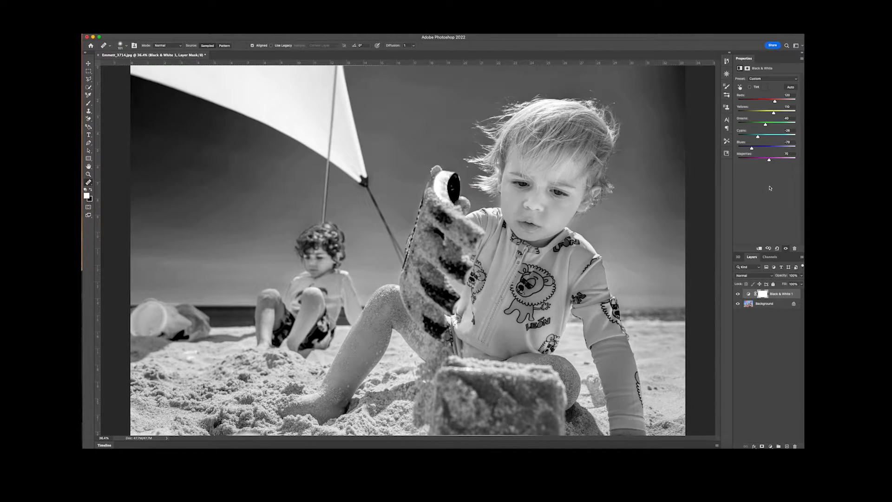
pyautogui.moveTo(752, 149); pyautogui.dragTo(756, 148)
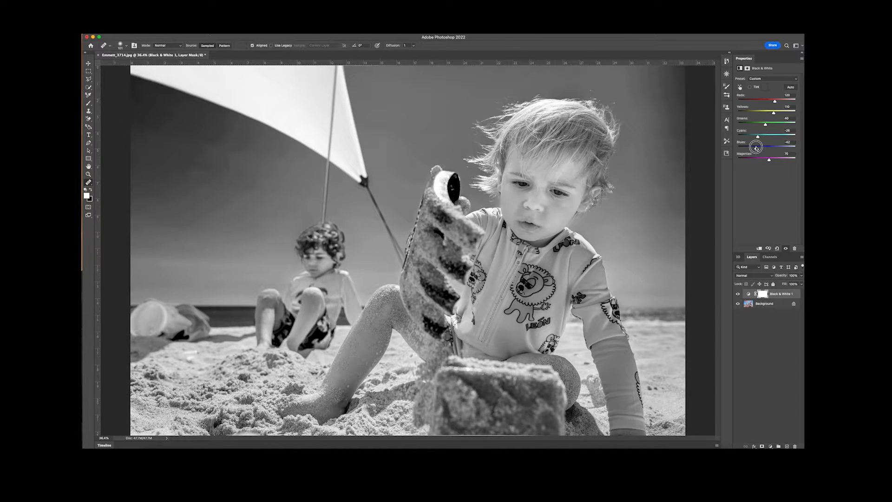
pyautogui.moveTo(756, 148); pyautogui.dragTo(760, 137)
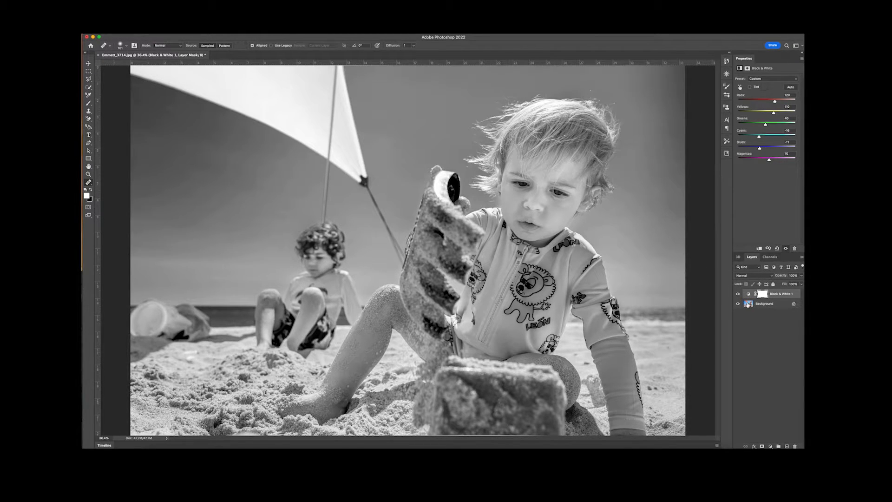
# Add a second Black & White adjustment layer directly above the Background of the beach photo
pyautogui.click(748, 304)
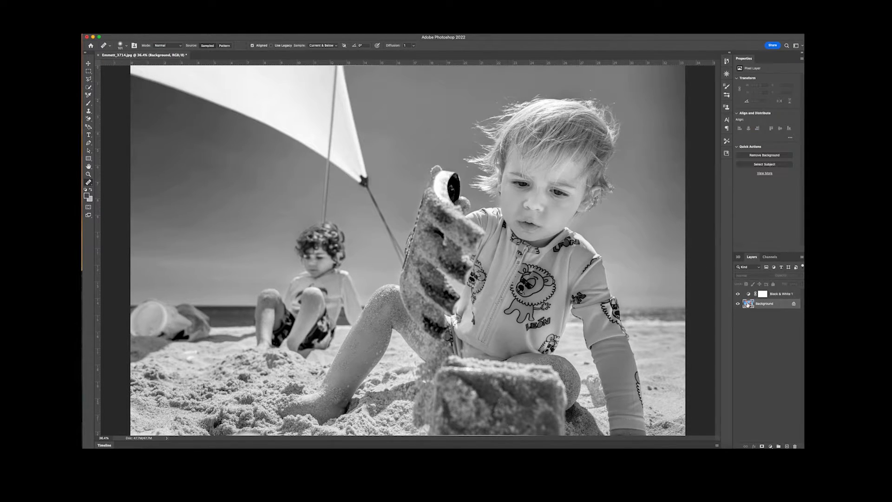
pyautogui.click(770, 446)
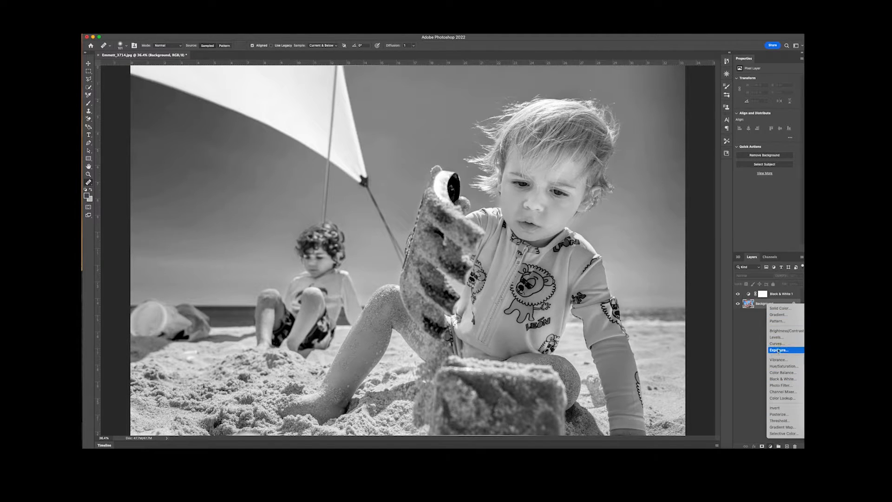
pyautogui.click(783, 379)
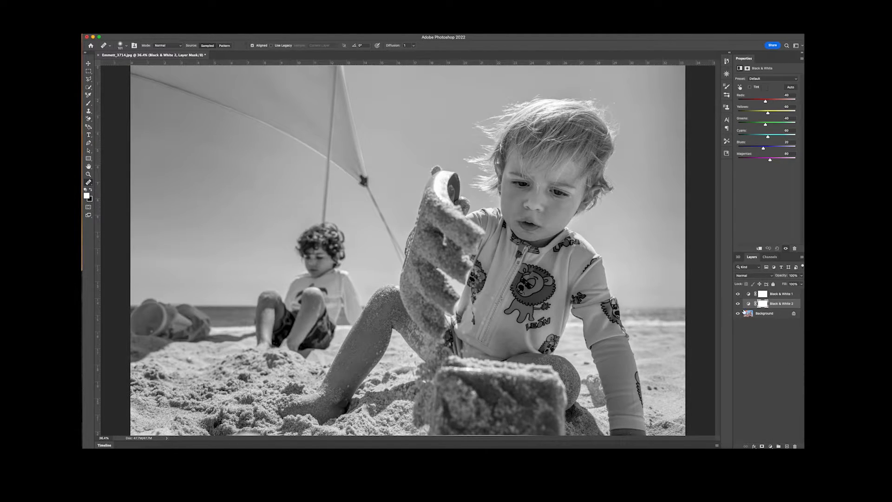
# Compare the customised Black & White 1 conversion with the default Black & White 2 by toggling the two layers' visibility
pyautogui.click(738, 294)
pyautogui.click(749, 304)
pyautogui.click(738, 294)
pyautogui.click(738, 303)
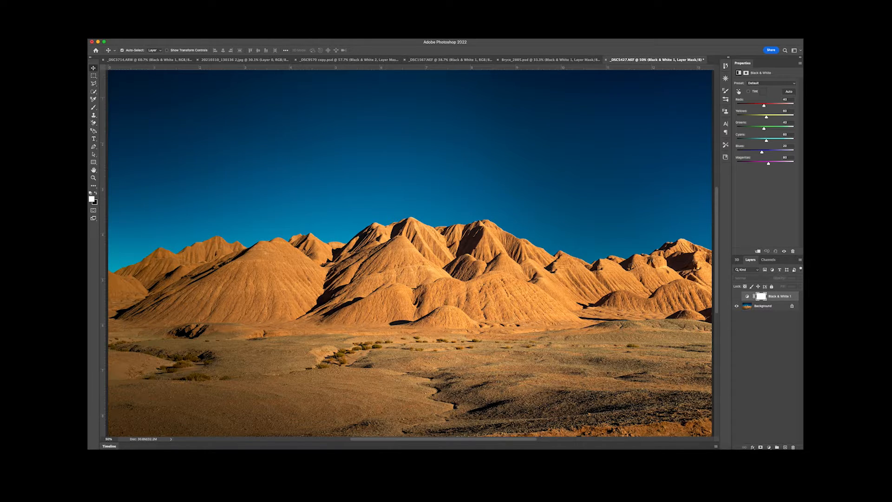
# Turn on the Black & White 1 adjustment over the desert mountain photo and try its Blue Filter preset
pyautogui.click(736, 296)
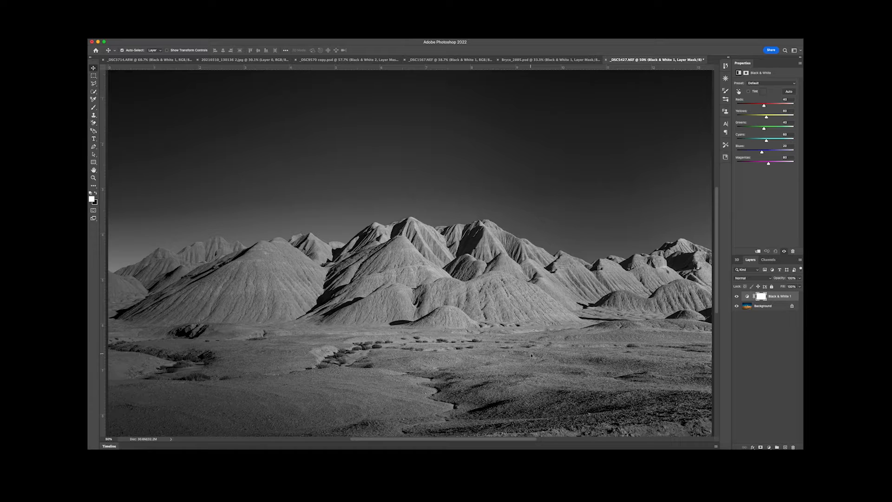
pyautogui.click(784, 85)
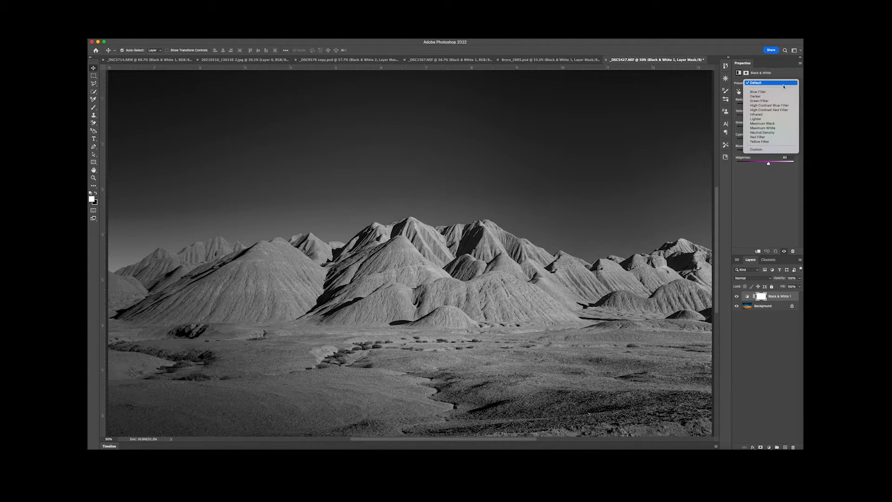
pyautogui.click(783, 91)
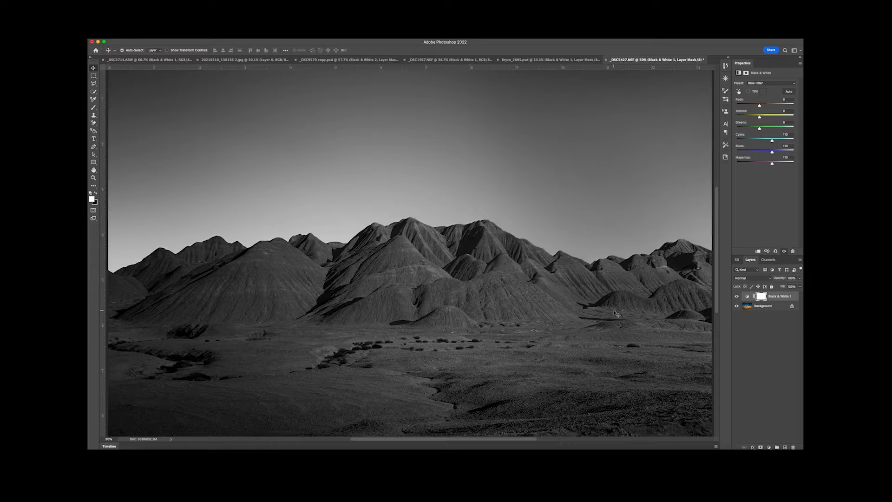
# Try the Green Filter and Red Filter presets on the desert mountain photo's Black & White adjustment
pyautogui.click(781, 83)
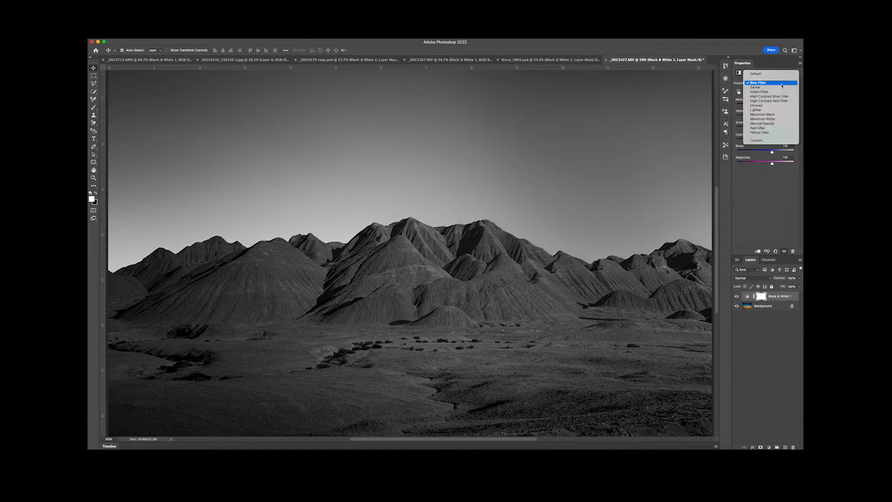
pyautogui.click(781, 92)
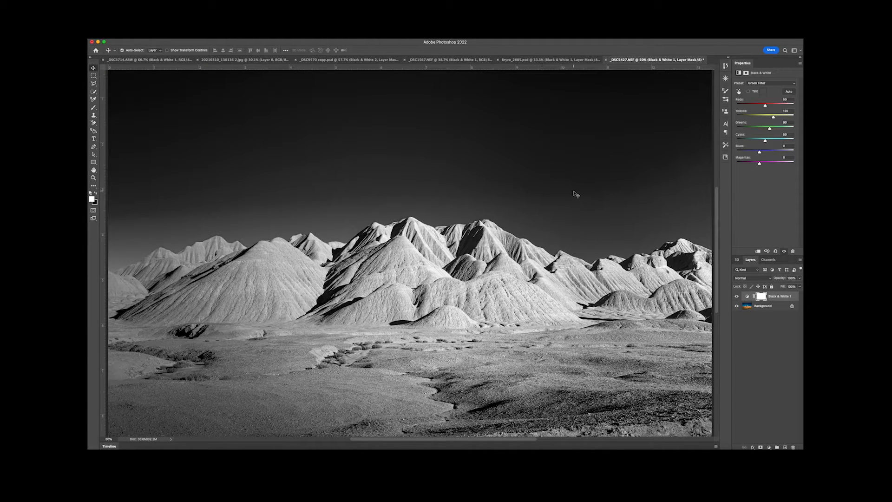
pyautogui.click(773, 85)
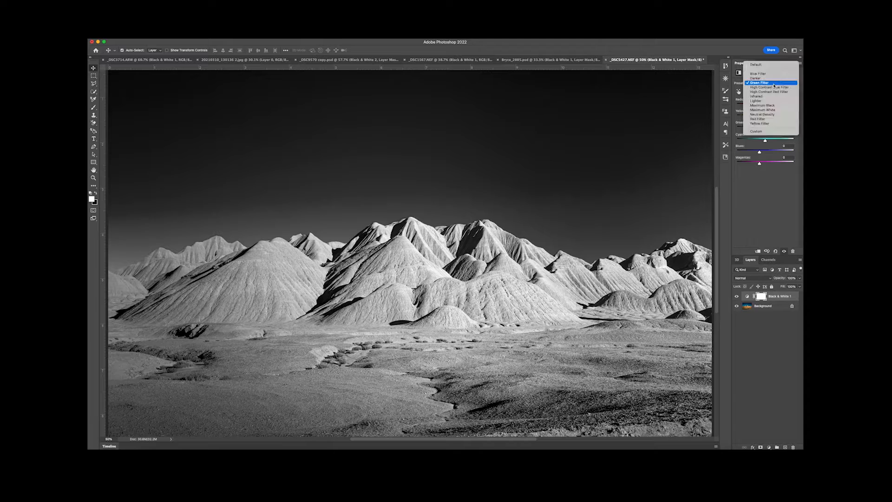
pyautogui.click(774, 119)
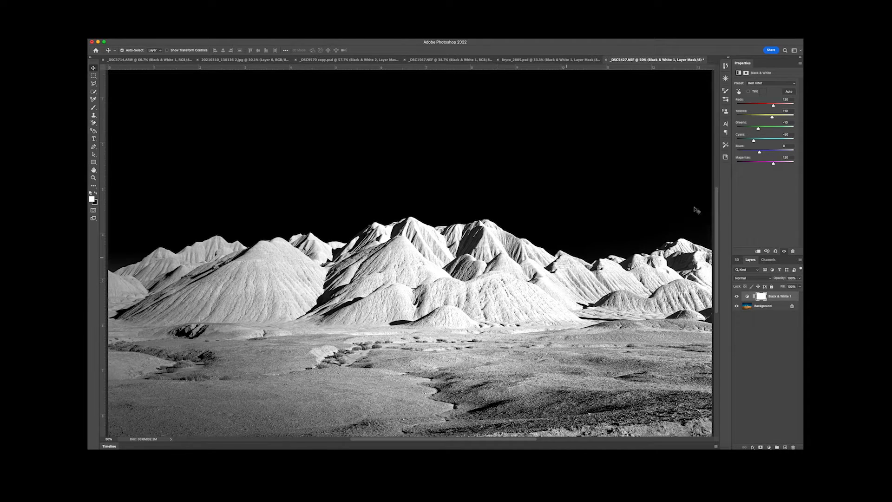
# Apply the Yellow Filter preset to the desert photo, reduce Reds to 39 and Yellows to 66, and raise Cyans and Blues
pyautogui.click(767, 83)
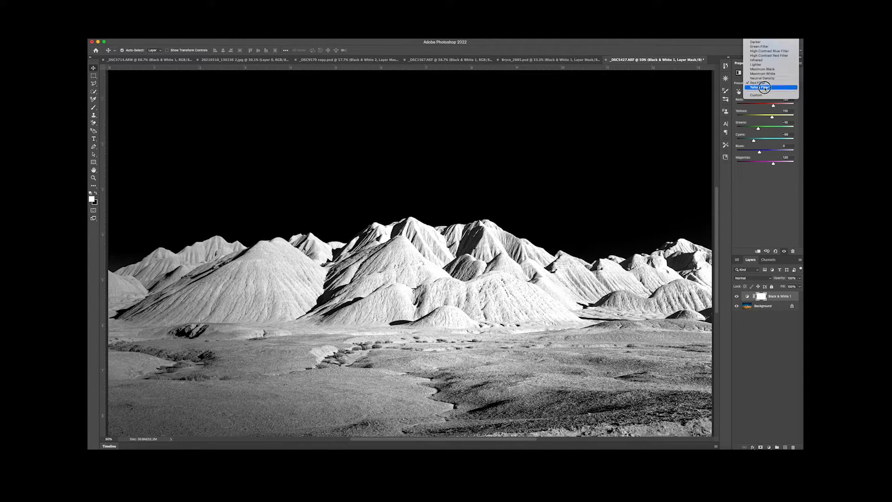
pyautogui.click(766, 87)
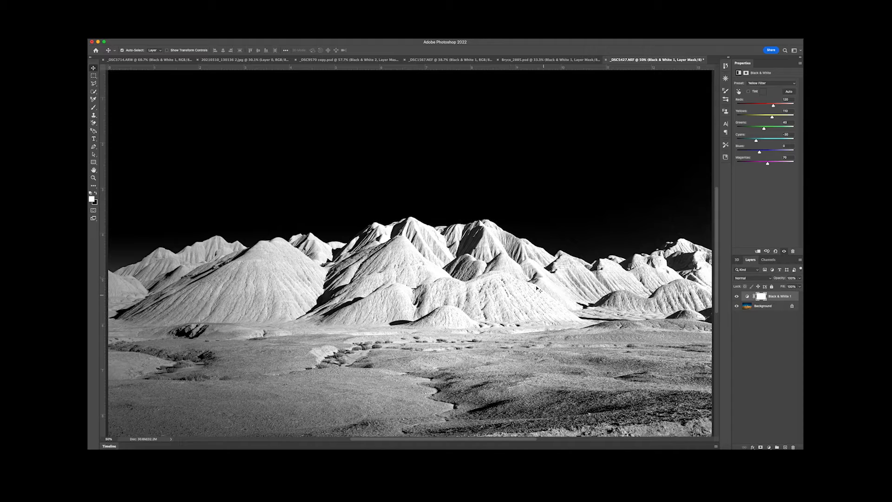
pyautogui.moveTo(773, 105)
pyautogui.mouseDown()
pyautogui.moveTo(762, 106)
pyautogui.moveTo(768, 118)
pyautogui.mouseUp()
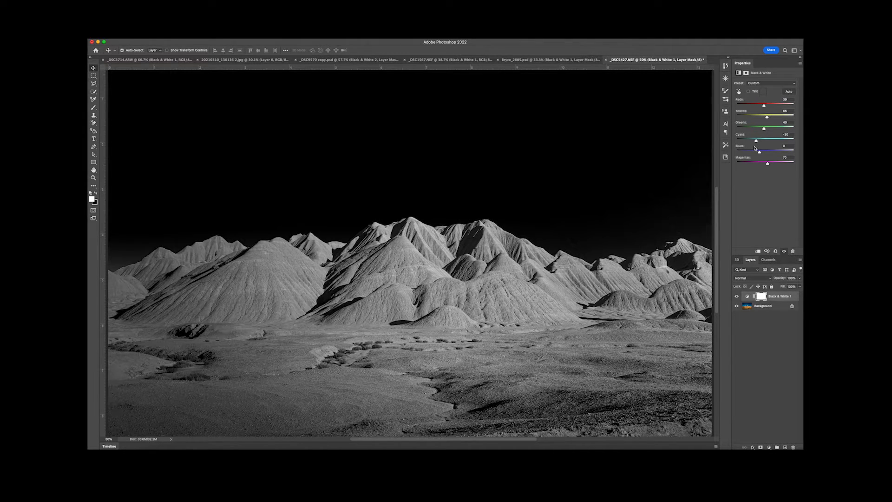
pyautogui.moveTo(756, 140); pyautogui.dragTo(762, 151)
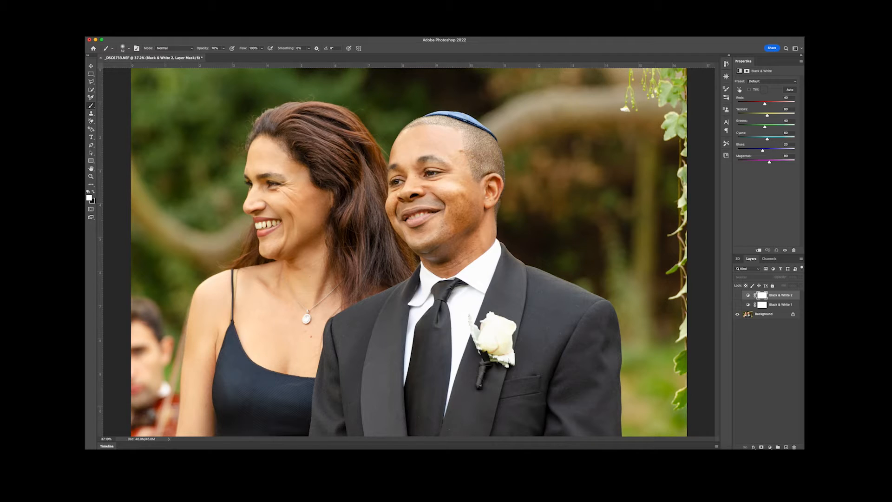
# Turn on the Black & White 2 adjustment over the wedding photo and brighten the skin with Reds about 89 and Yellows 76
pyautogui.click(737, 295)
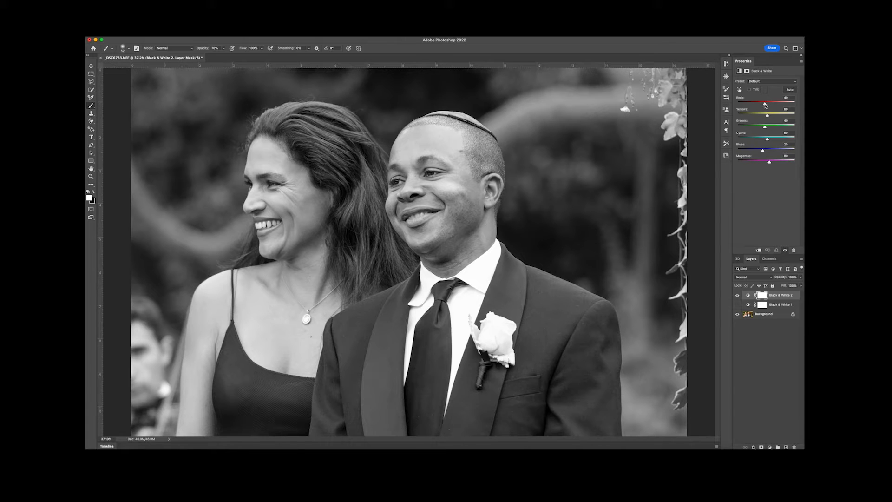
pyautogui.moveTo(766, 104)
pyautogui.mouseDown()
pyautogui.moveTo(784, 104)
pyautogui.moveTo(771, 105)
pyautogui.mouseUp()
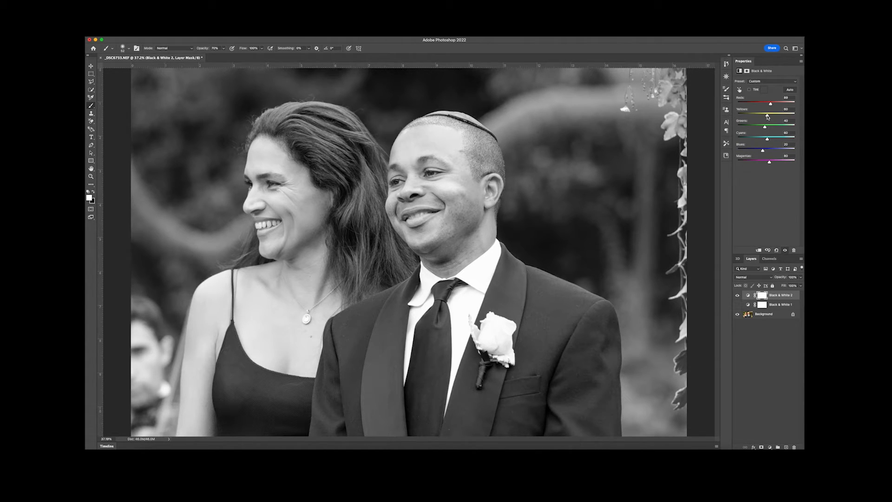
pyautogui.moveTo(767, 116)
pyautogui.mouseDown()
pyautogui.moveTo(790, 116)
pyautogui.moveTo(770, 117)
pyautogui.mouseUp()
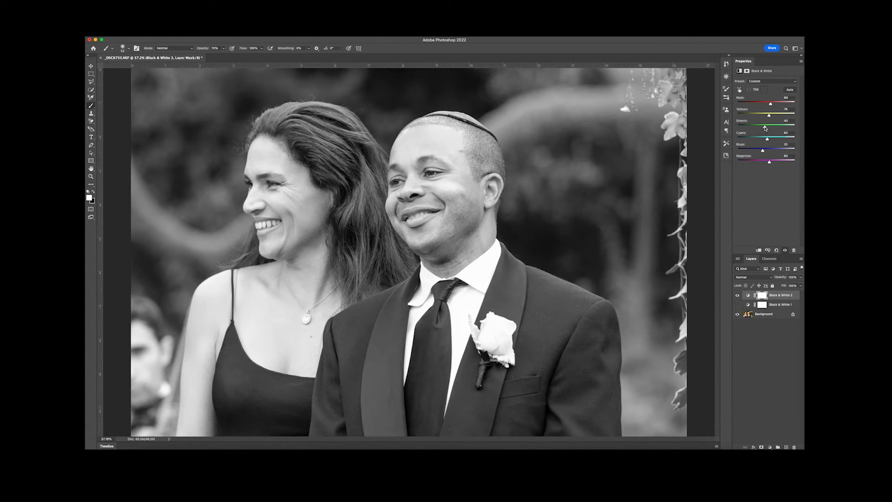
# Darken the wedding photo's remaining tones in Black & White 2 with Greens about -138, Cyans about -76 and Blues about -108
pyautogui.moveTo(765, 127); pyautogui.dragTo(765, 126)
pyautogui.moveTo(766, 127); pyautogui.dragTo(744, 128)
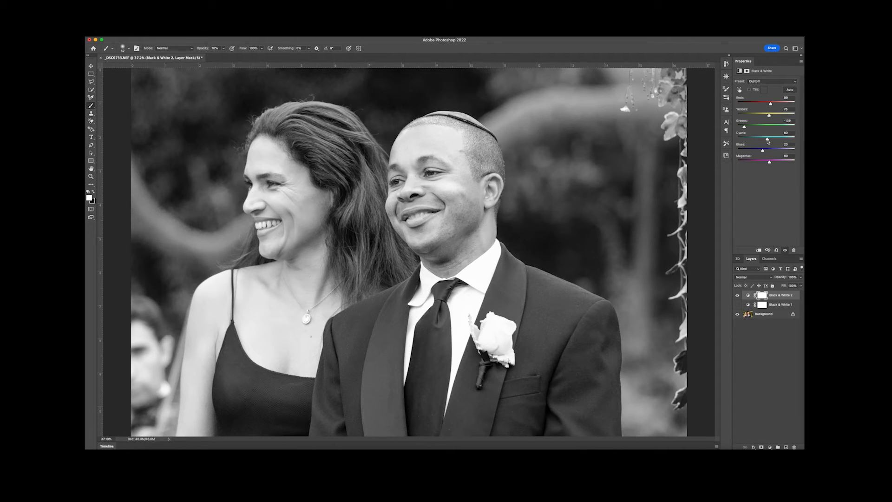
pyautogui.moveTo(768, 140); pyautogui.dragTo(748, 149)
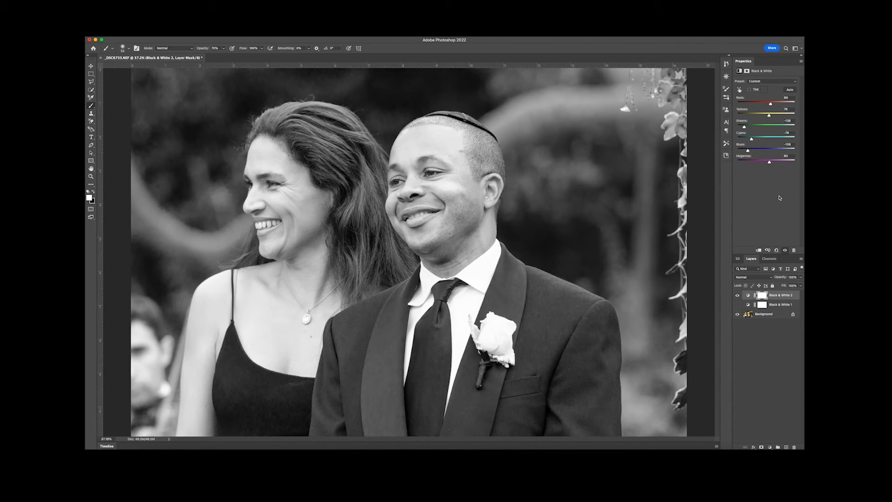
# Compare the default Black & White 1 conversion of the wedding photo with the customised Black & White 2 by toggling layer visibility
pyautogui.click(737, 304)
pyautogui.click(737, 295)
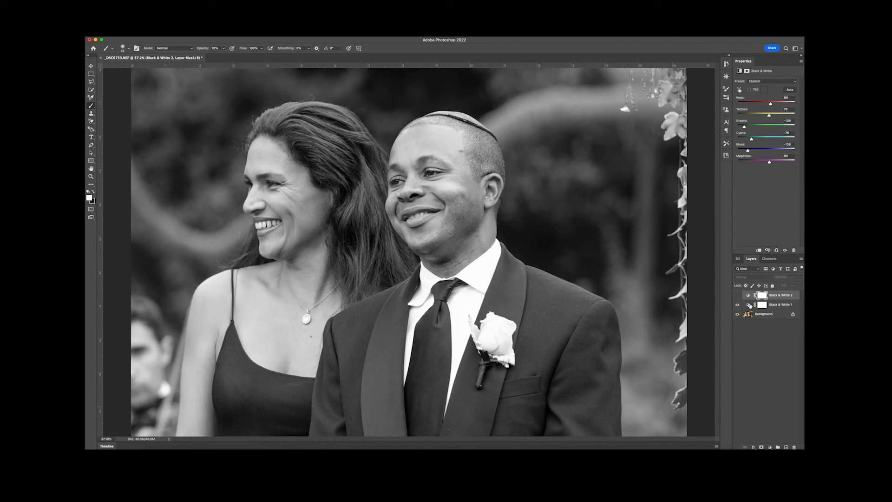
pyautogui.click(749, 305)
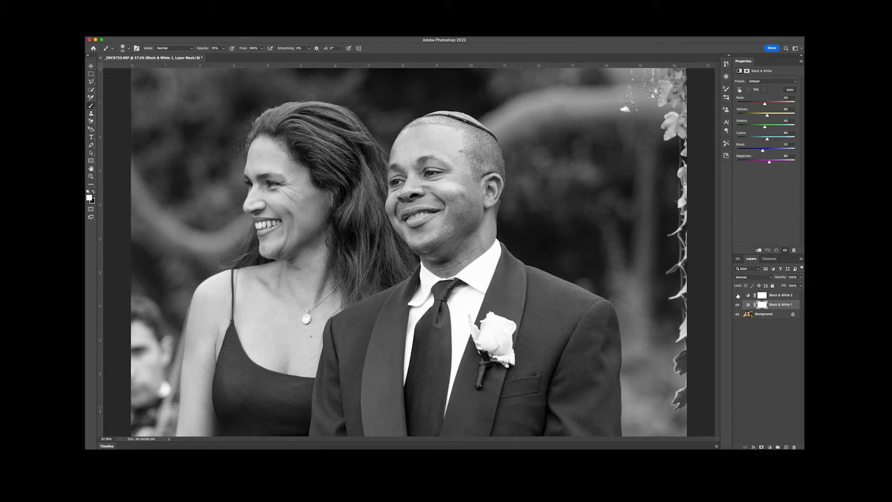
pyautogui.click(738, 305)
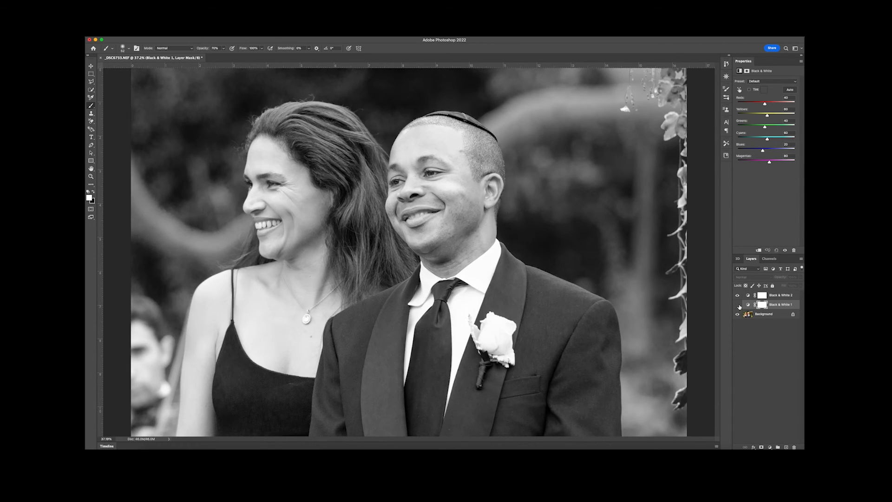